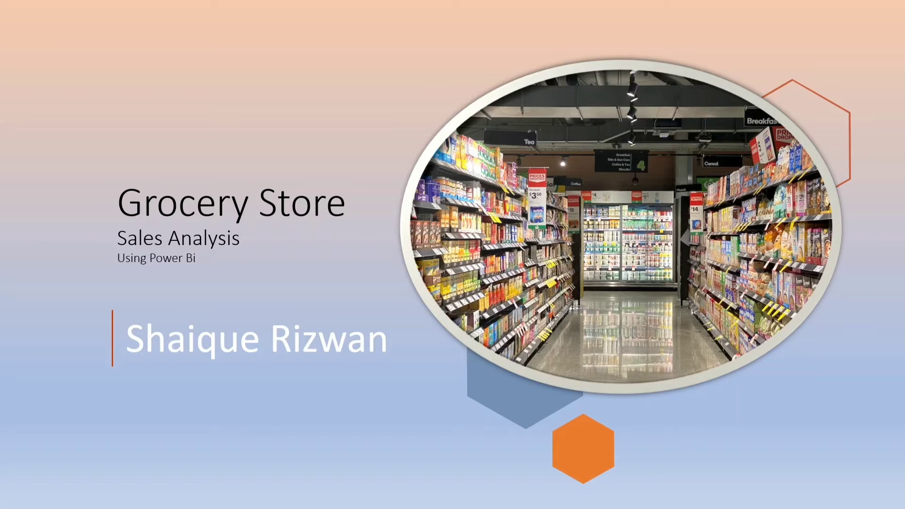
Step: From the title slide show, bring up the overview of all open windows
key("alt+Tab")
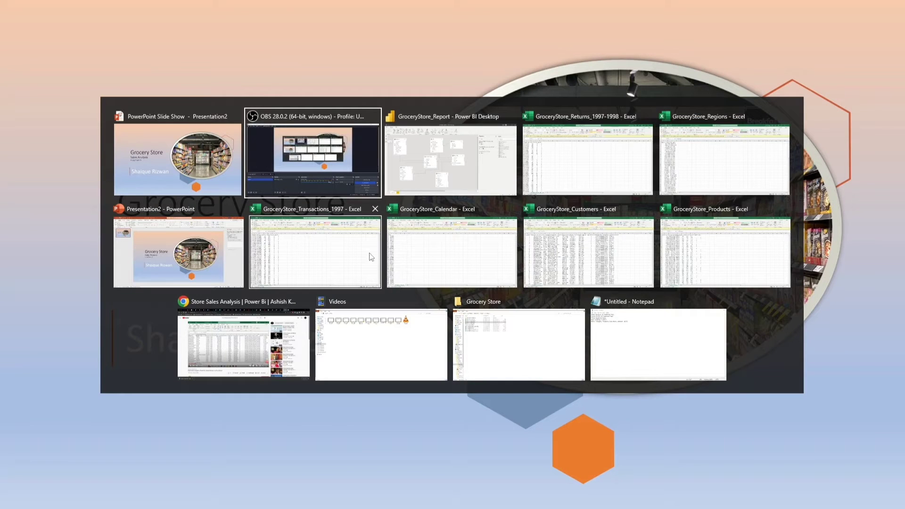
Step: Look over the Transactions 1997/1998, Returns and Stores CSVs, then open GroceryStore_Customers in Excel
left_click(471, 330)
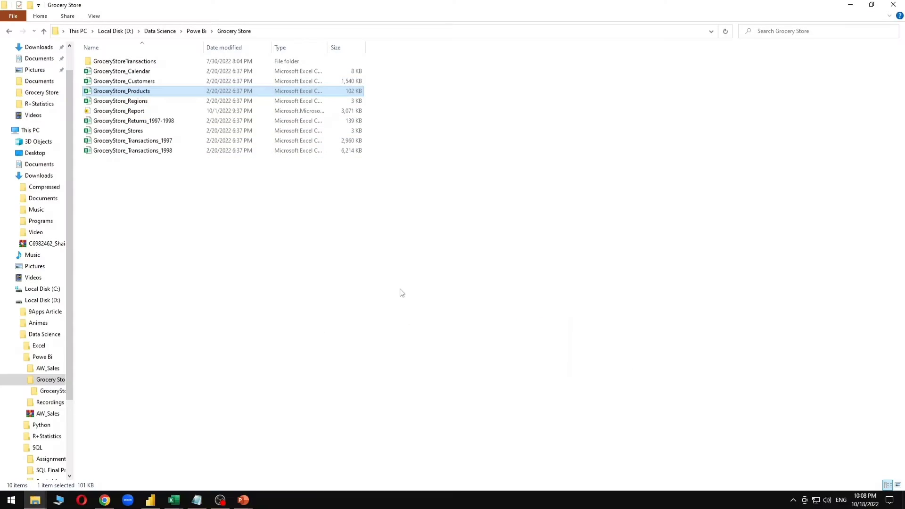
left_click(172, 143)
left_click(173, 150)
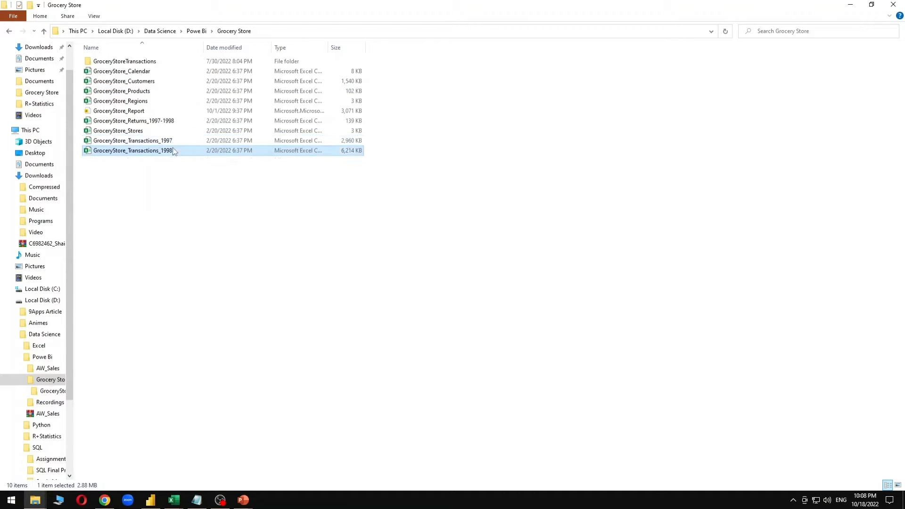
left_click(163, 123)
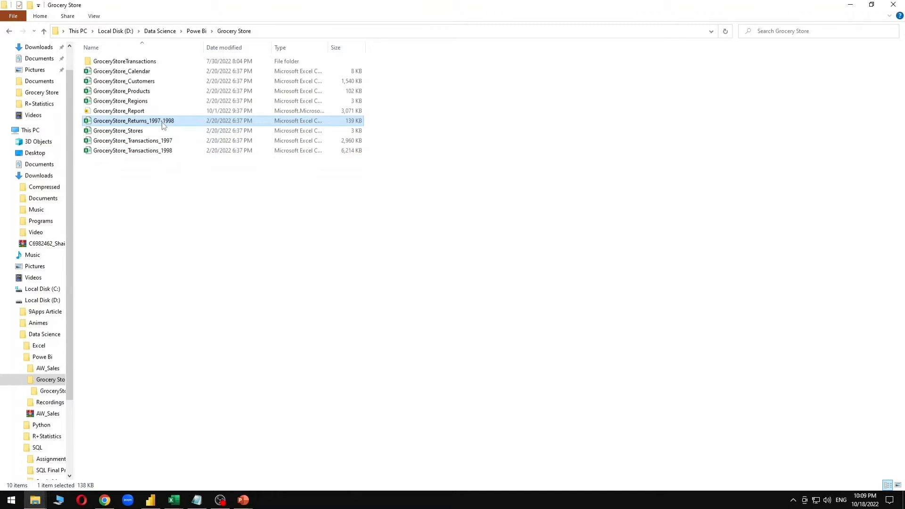
left_click(163, 133)
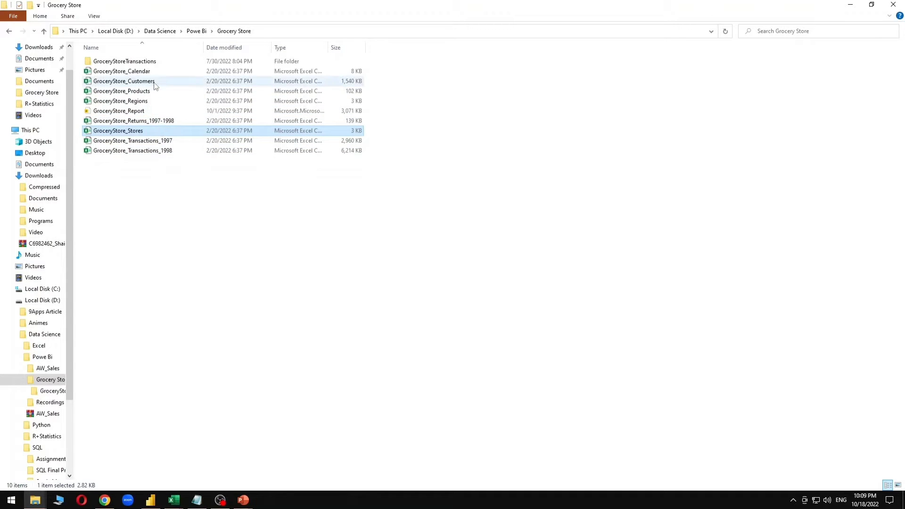
left_click(155, 83)
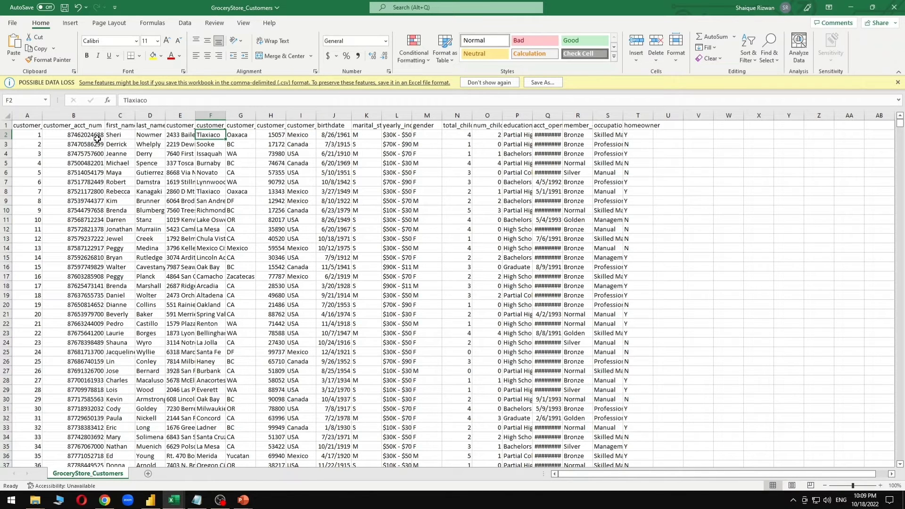
Step: Inspect the last name and gender columns, then switch back to GroceryStore_Report in Power BI
left_click(160, 137)
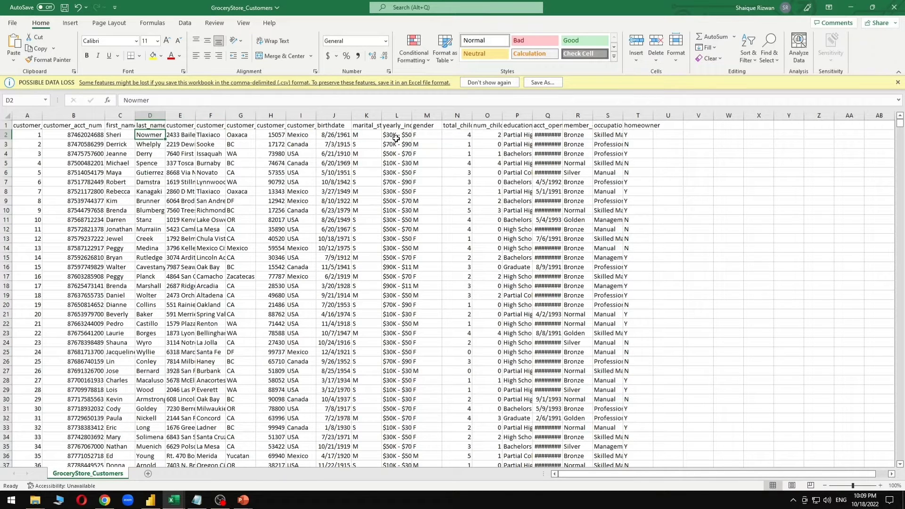
left_click(365, 145)
left_click(418, 142)
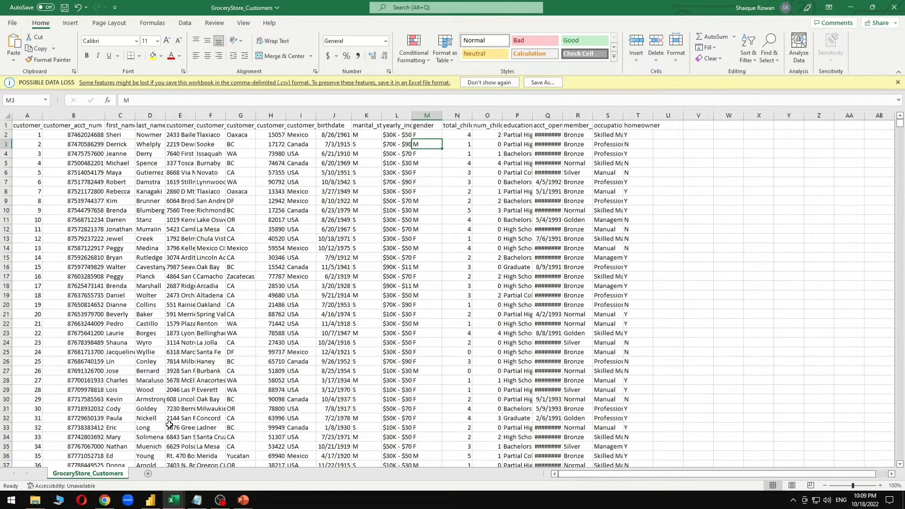
left_click(151, 500)
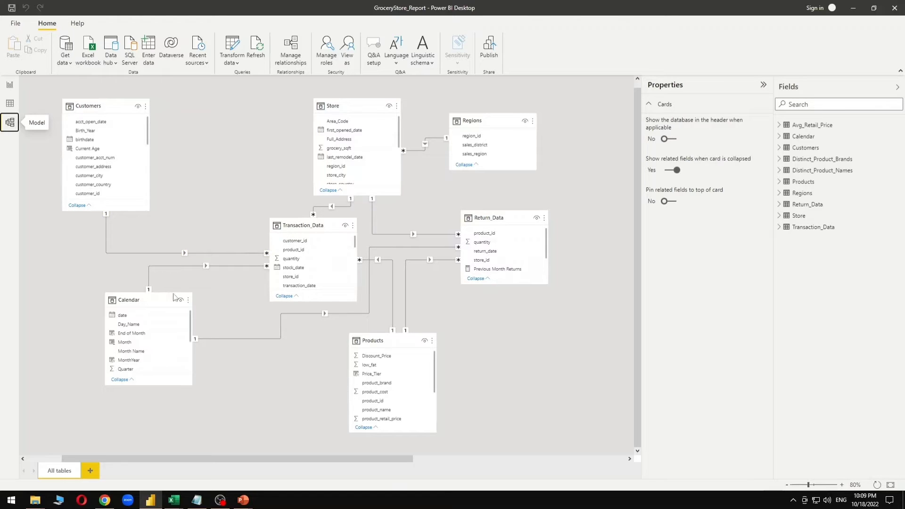
left_click(149, 290)
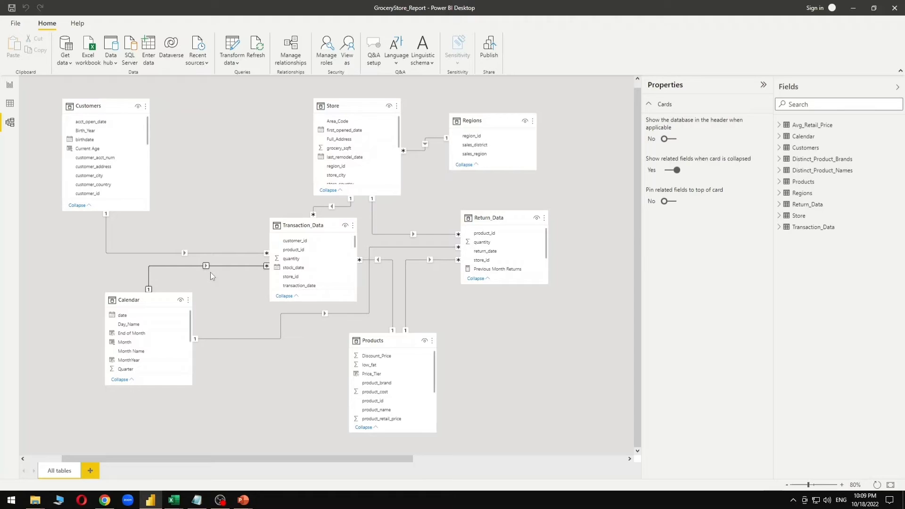
Step: Show the Sales - Dashboard report page and read the line chart's monthly revenue values
left_click(10, 84)
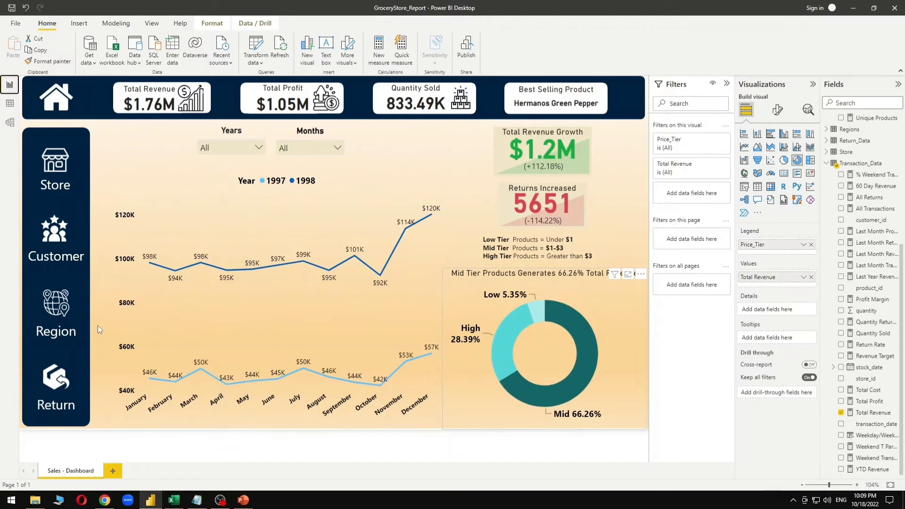
mouse_move(173, 233)
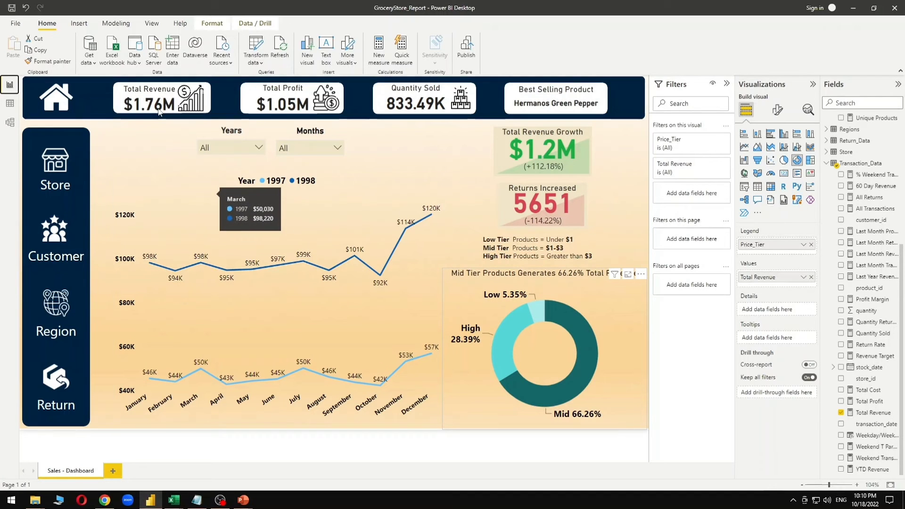
Step: Filter the Fields list by 'revenue' and view the Total Revenue measure's DAX formula
key("Escape")
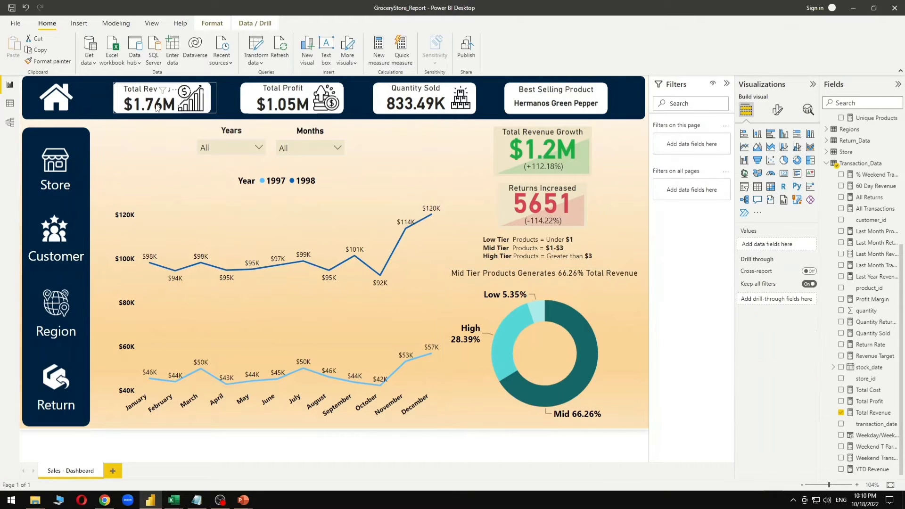
left_click(863, 102)
type("review")
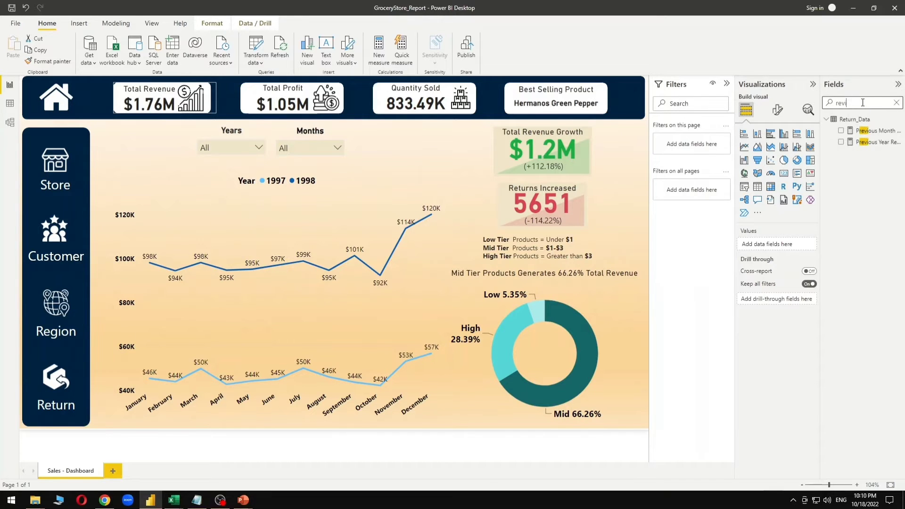
key("BackSpace")
key("BackSpace")
key("BackSpace")
key("BackSpace")
key("BackSpace")
key("BackSpace")
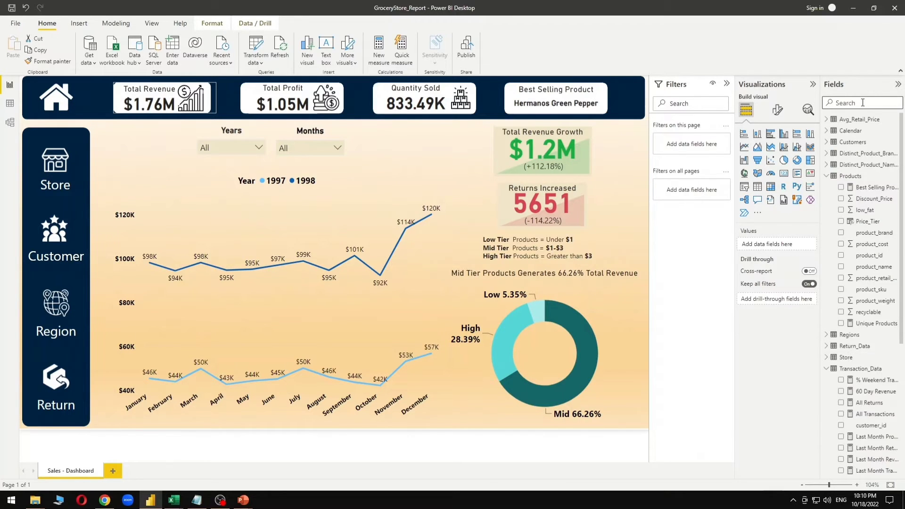
type("revenue")
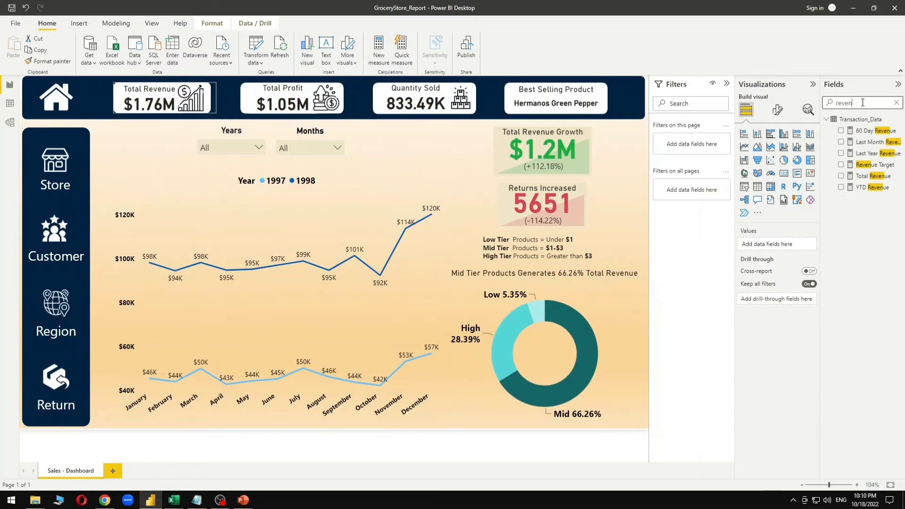
left_click(873, 176)
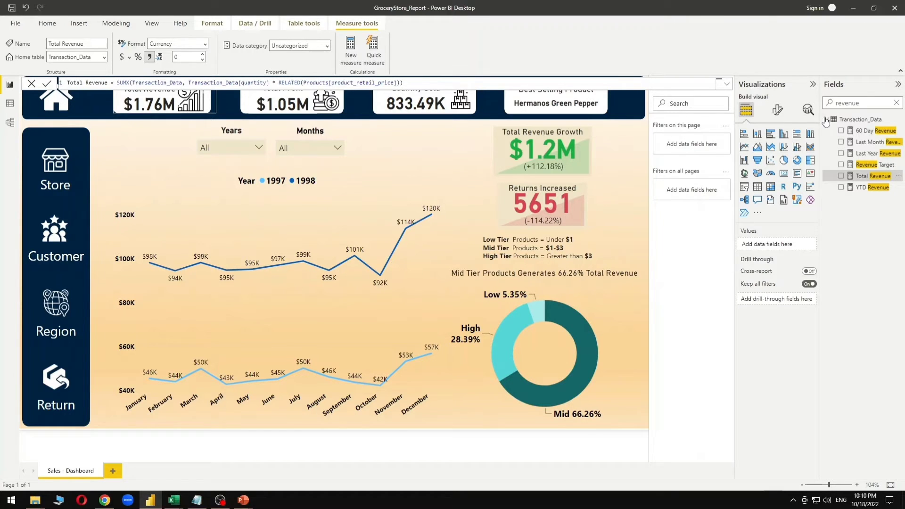
left_click(234, 154)
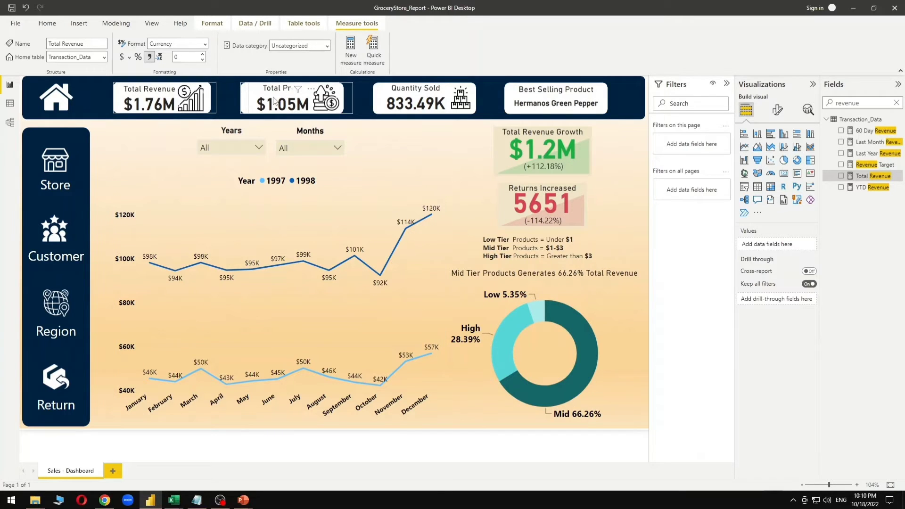
Step: Search Fields for 'profit' and view Total Profit's DAX, Total Revenue minus Total Cost
key("Escape")
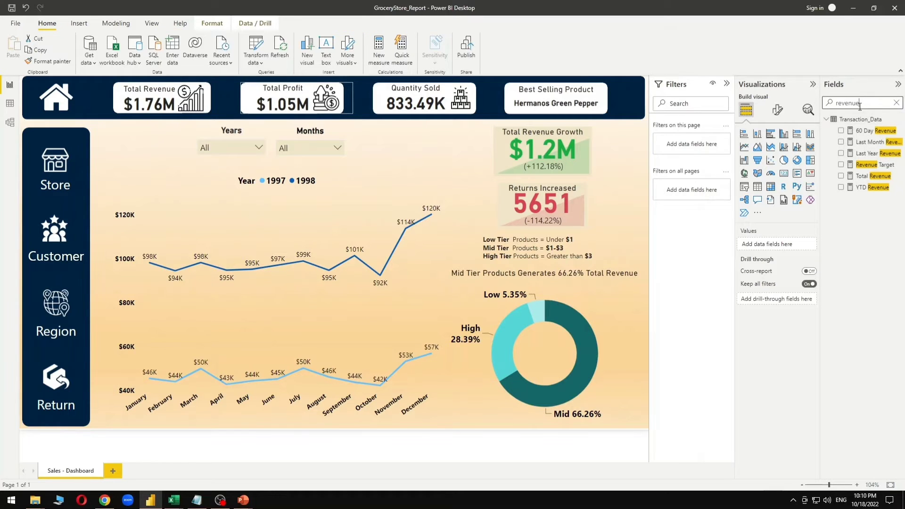
double_click(860, 105)
type("profit")
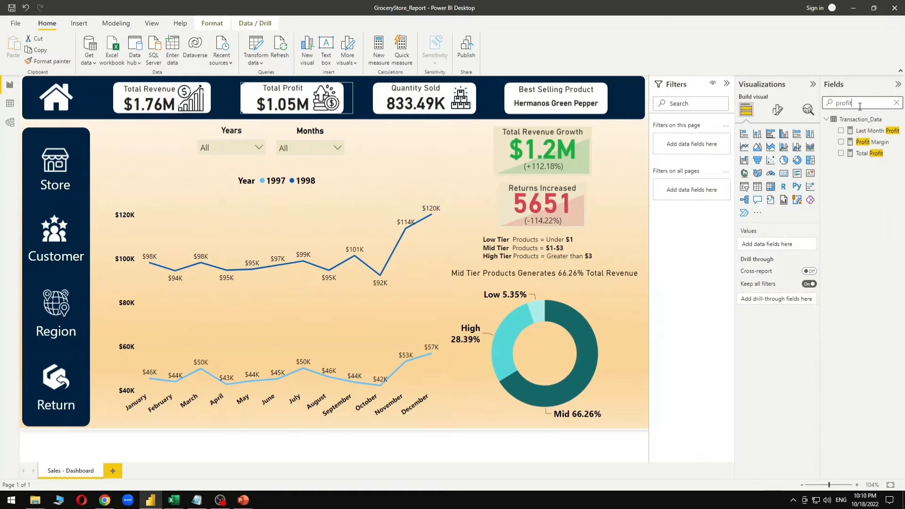
left_click(866, 154)
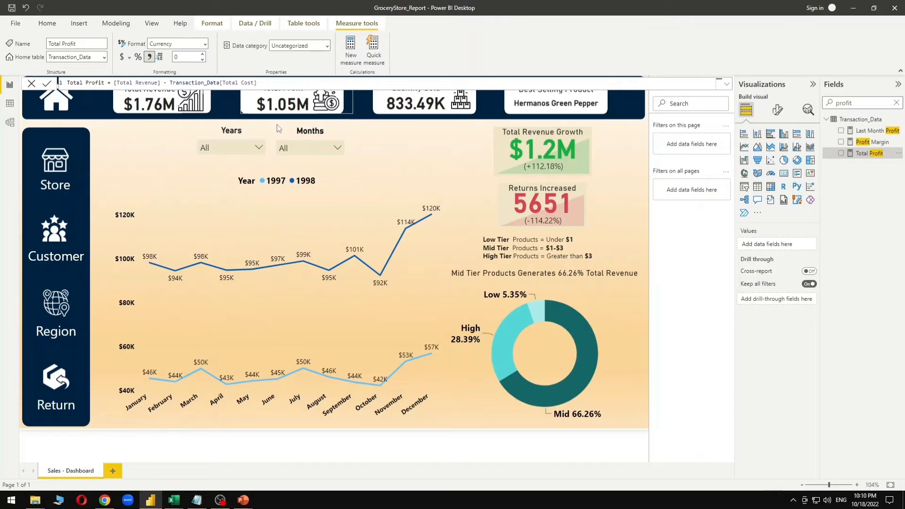
left_click(34, 85)
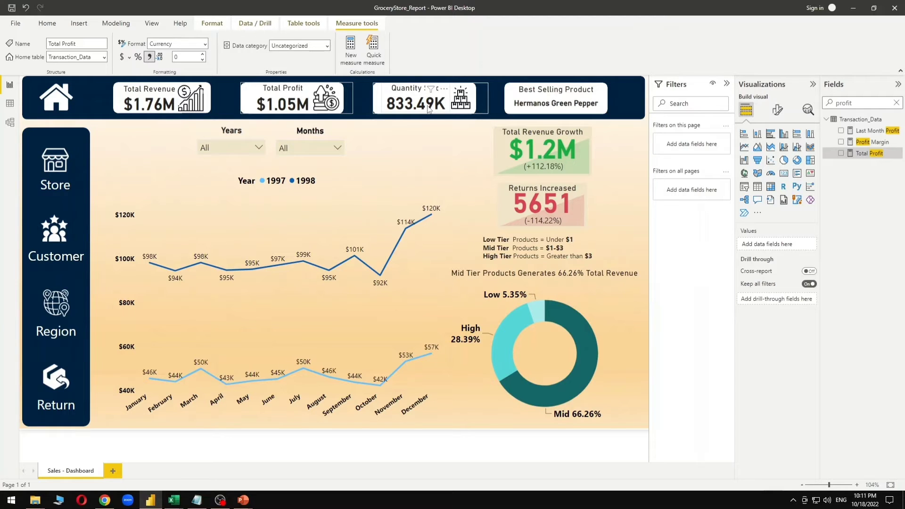
Step: Search Fields for 'quanti' and view the Quantity Sold measure's sum-of-quantity formula
left_click(427, 108)
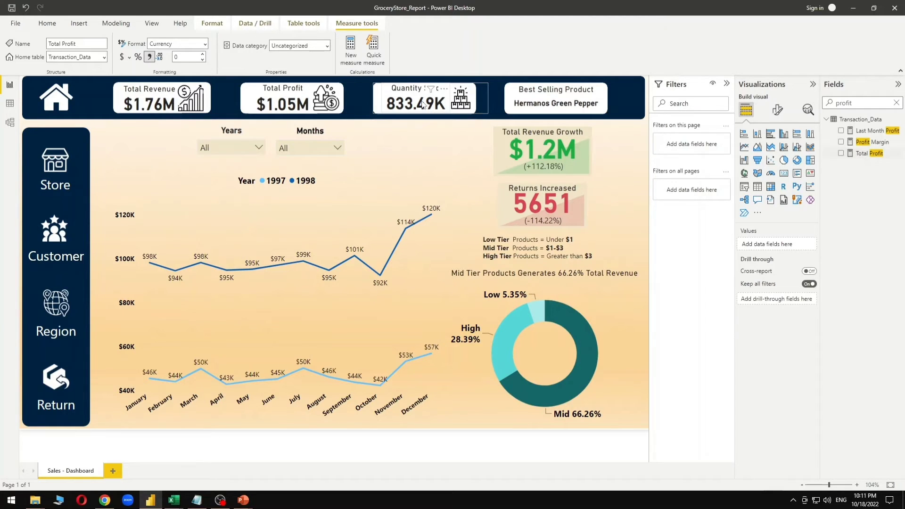
double_click(858, 108)
type("quanti")
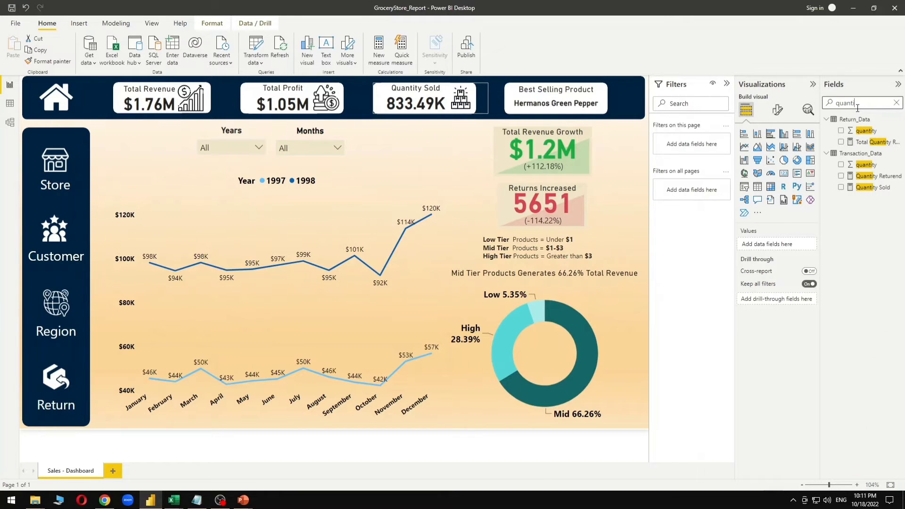
left_click(875, 188)
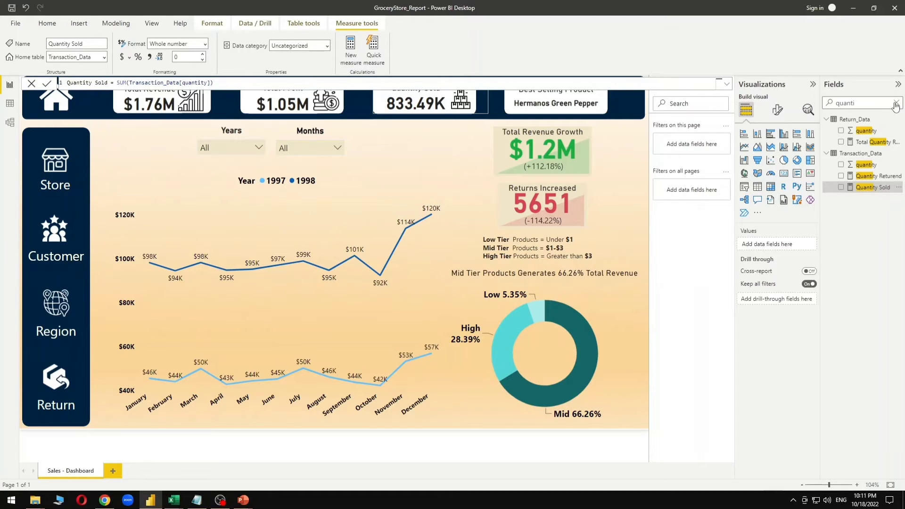
left_click(32, 84)
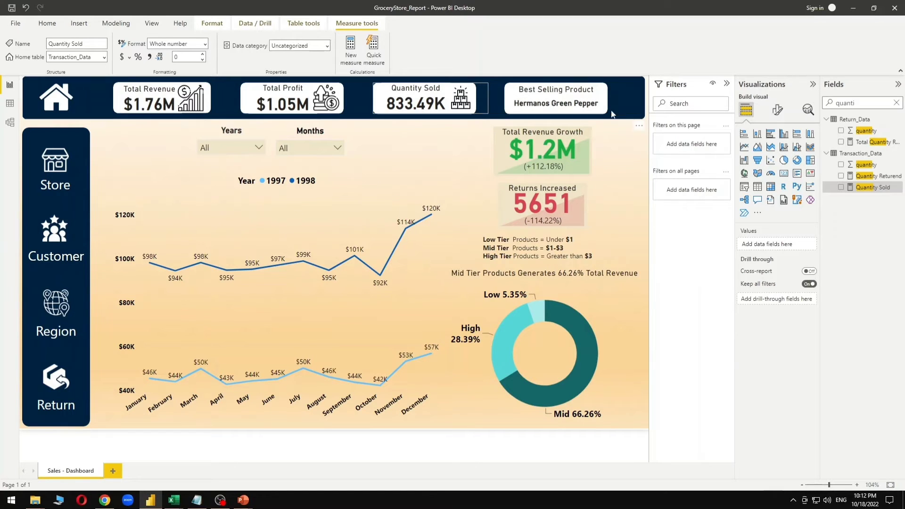
Step: Search 'best', view Best Selling Product's DAX, then select the donut chart to see Price_Tier and Total Revenue
double_click(858, 105)
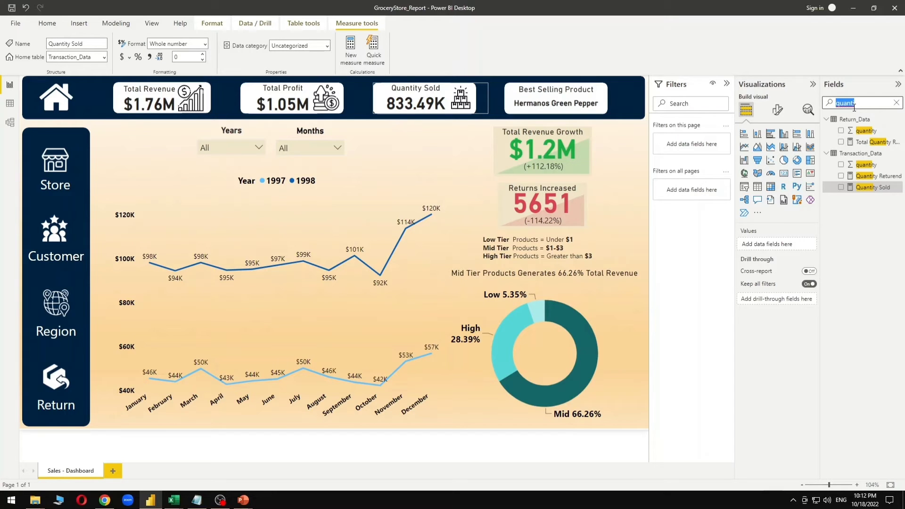
type("best")
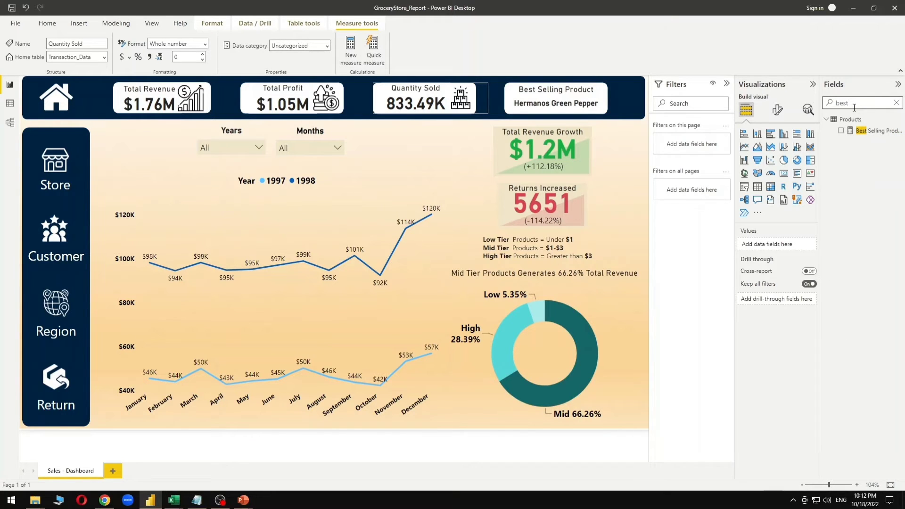
left_click(875, 131)
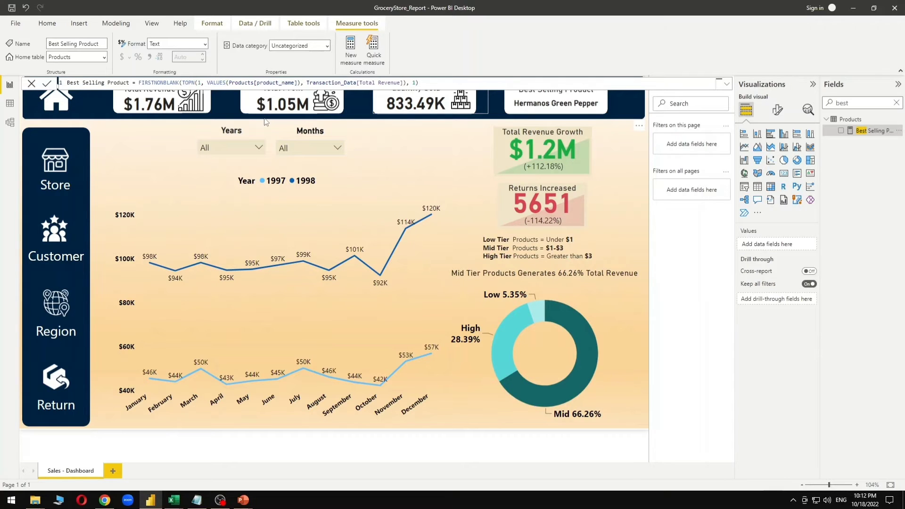
left_click(31, 84)
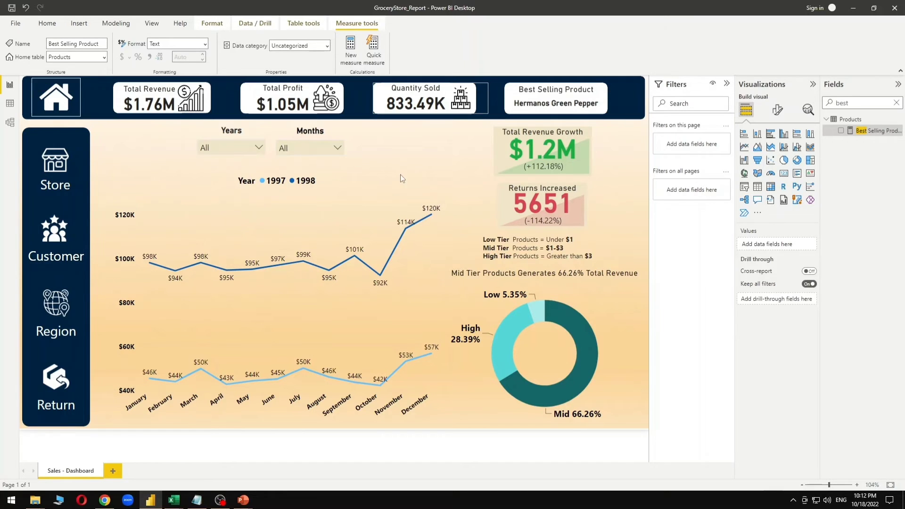
left_click(560, 291)
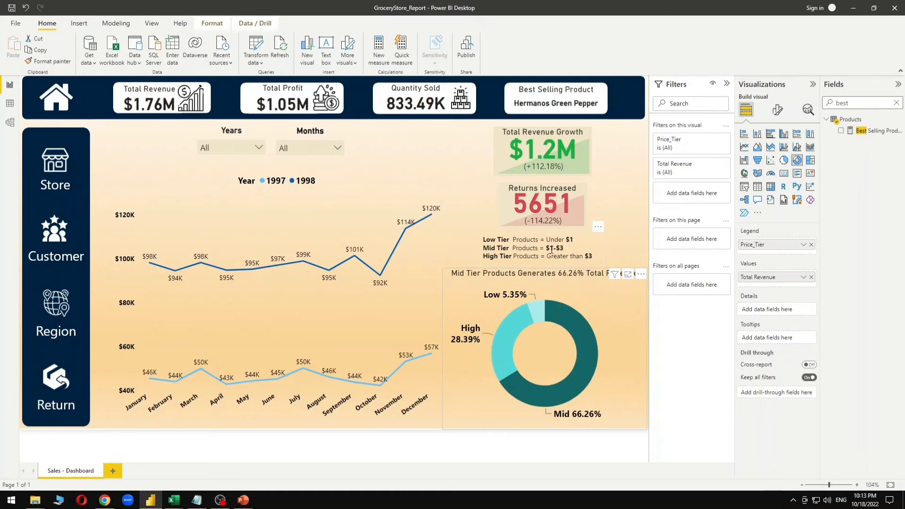
left_click(487, 248)
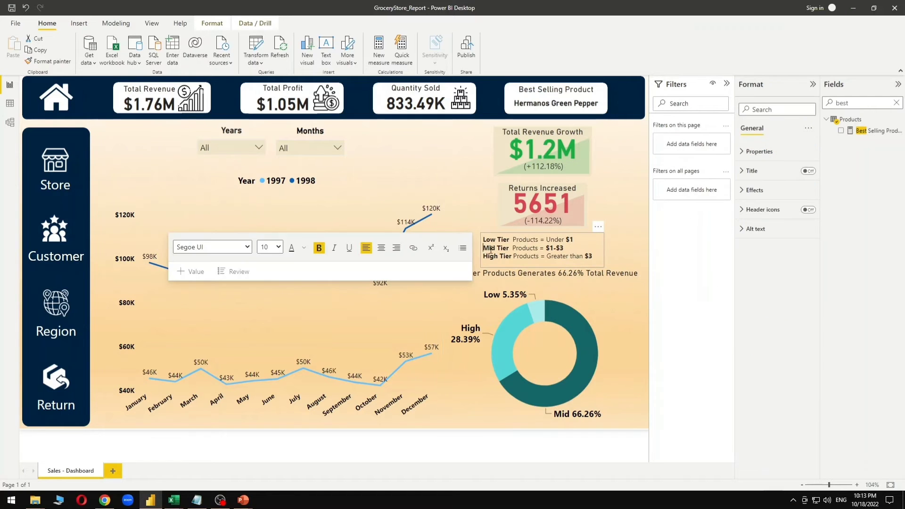
left_click(623, 242)
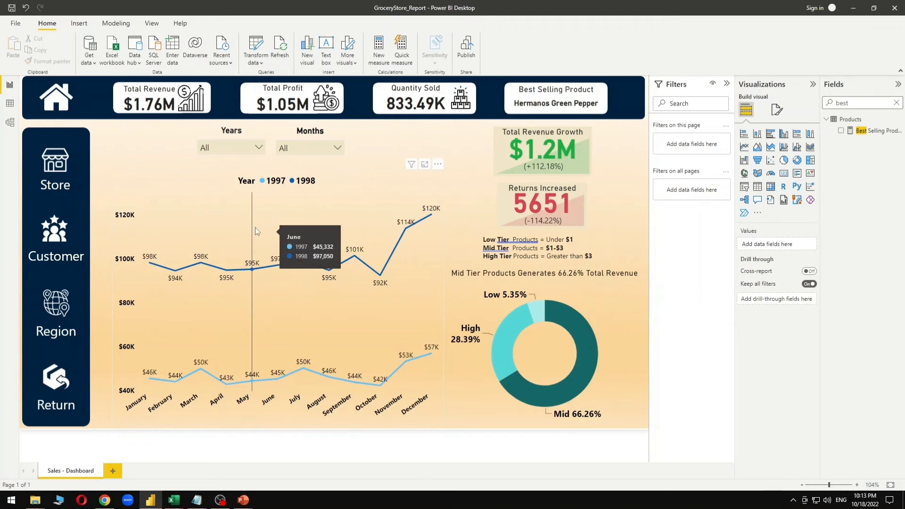
Step: Select the revenue line chart to show Month, Total Revenue and Year in its field wells
left_click(239, 213)
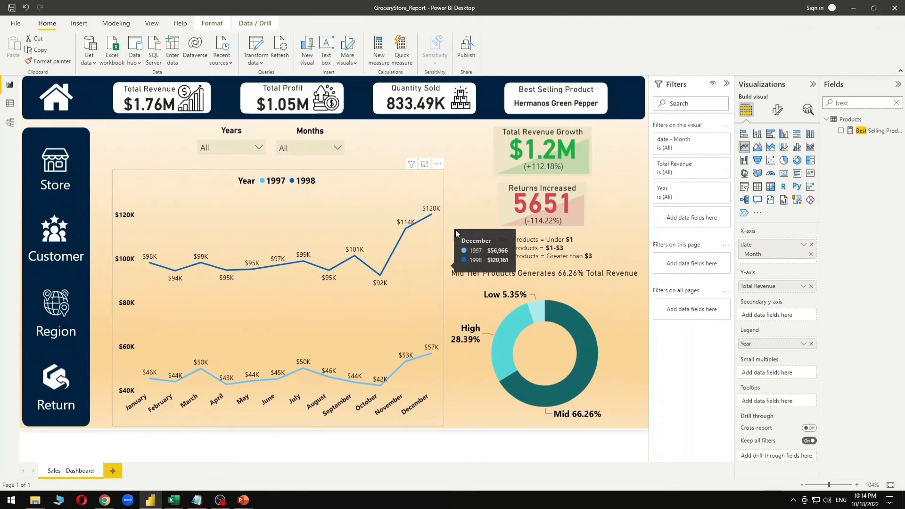
Step: Select the Total Revenue Growth KPI to review its Value, Trend axis and Target, then deselect it
left_click(501, 157)
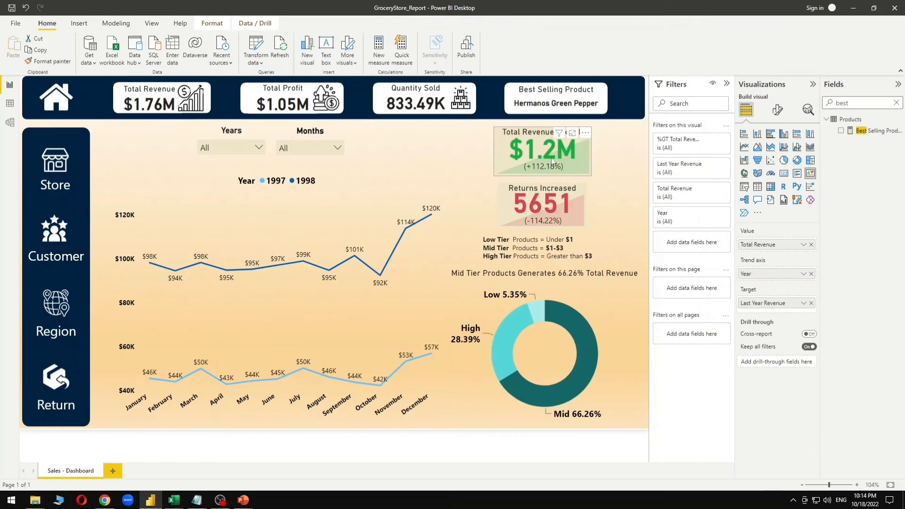
left_click(606, 153)
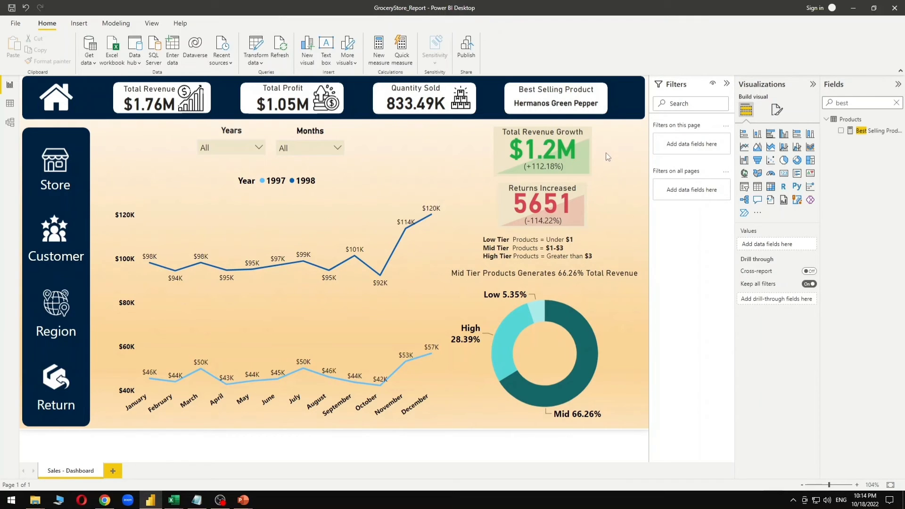